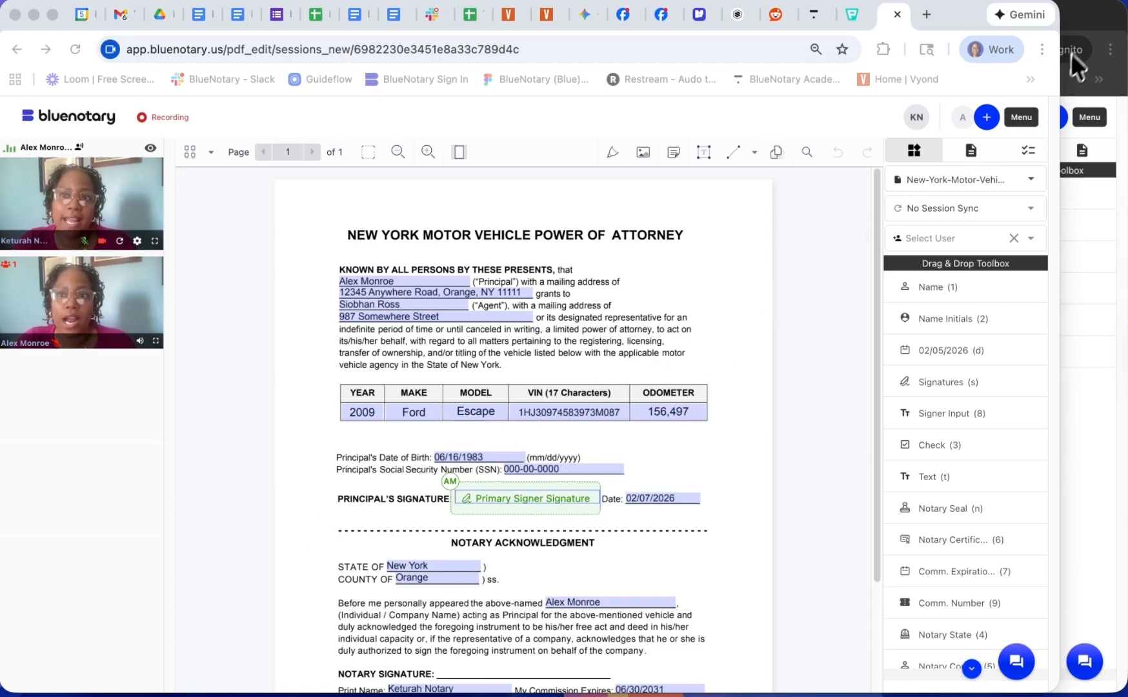
Switch to the signer's session window, open the principal's signature field and draw the signer's signature in black
click(1088, 25)
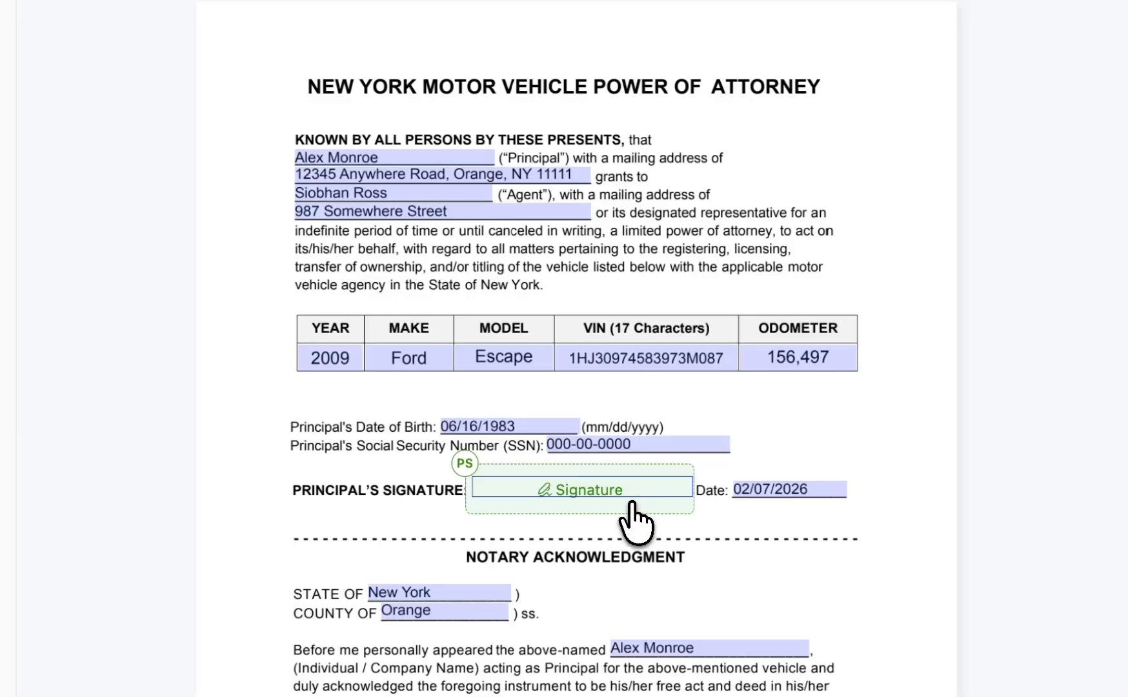
click(627, 501)
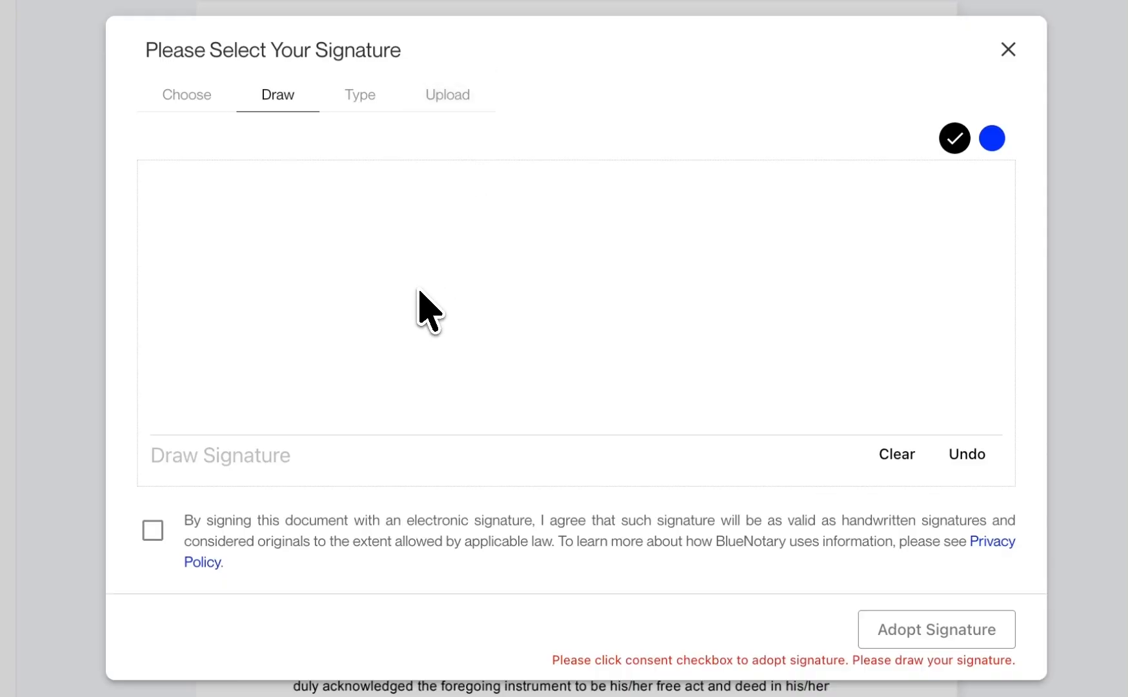
mouse_move(293, 282)
mouse_down()
mouse_move(291, 229)
mouse_move(263, 342)
mouse_move(367, 317)
mouse_move(337, 366)
mouse_move(521, 338)
mouse_up()
drag(498, 311, 449, 411)
mouse_move(550, 378)
mouse_down()
mouse_move(679, 347)
mouse_move(755, 314)
mouse_move(895, 323)
mouse_up()
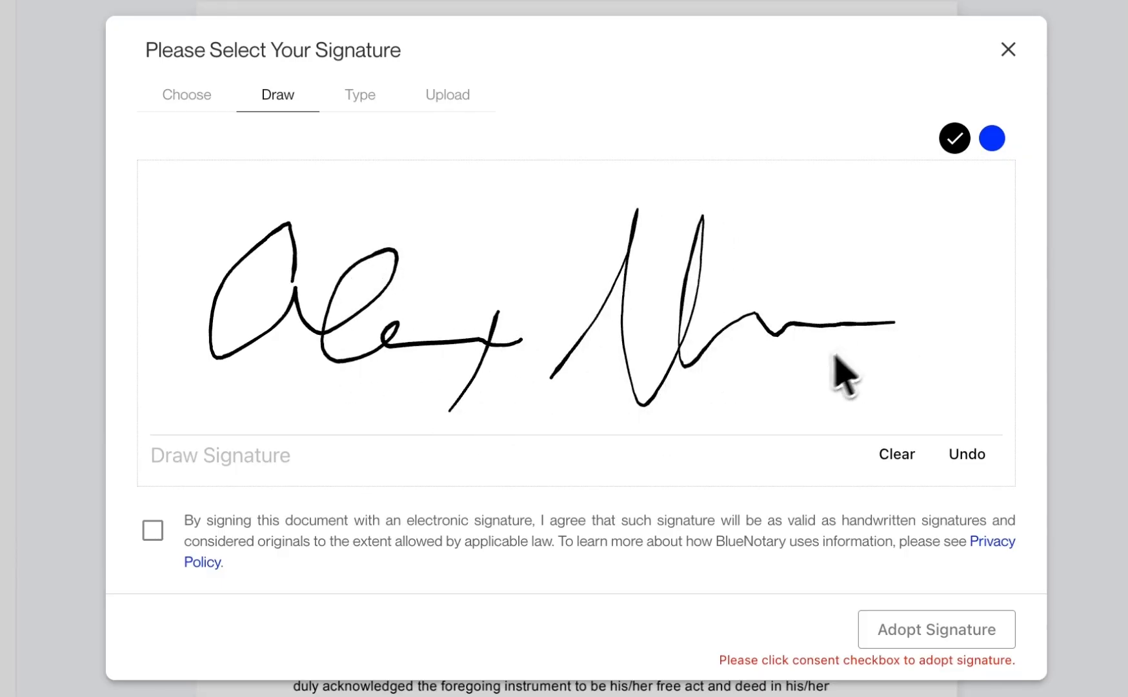
Accept the electronic signature consent, adopt the drawn signature and align it with the principal's signature line
click(152, 529)
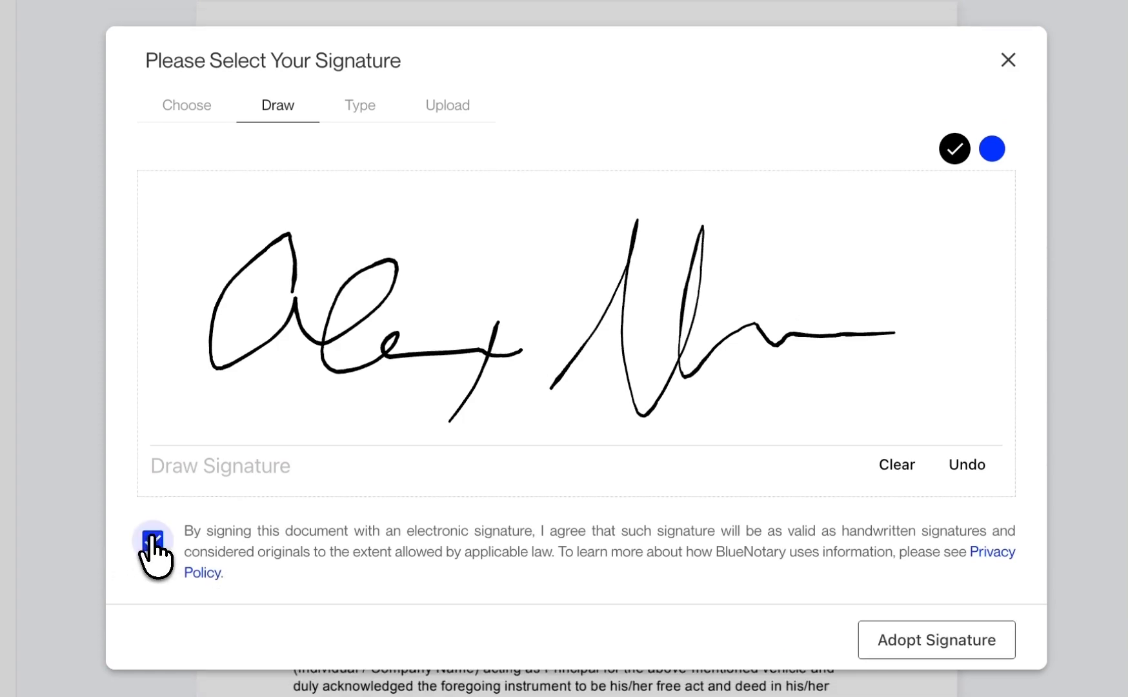
click(879, 646)
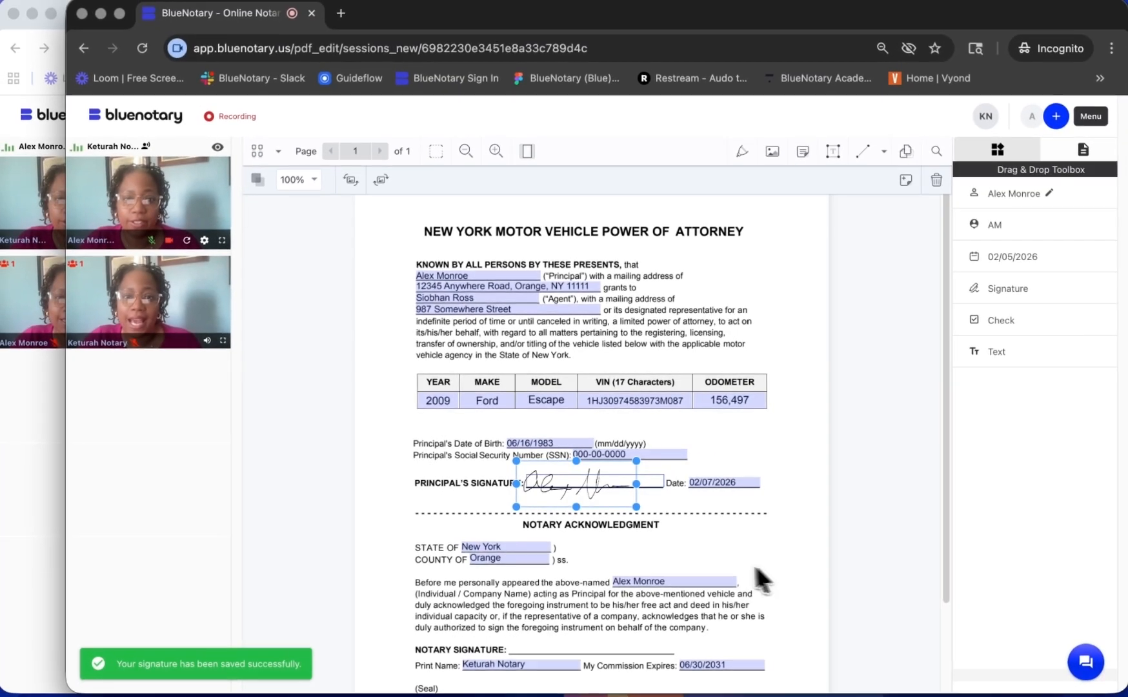
drag(597, 514, 610, 504)
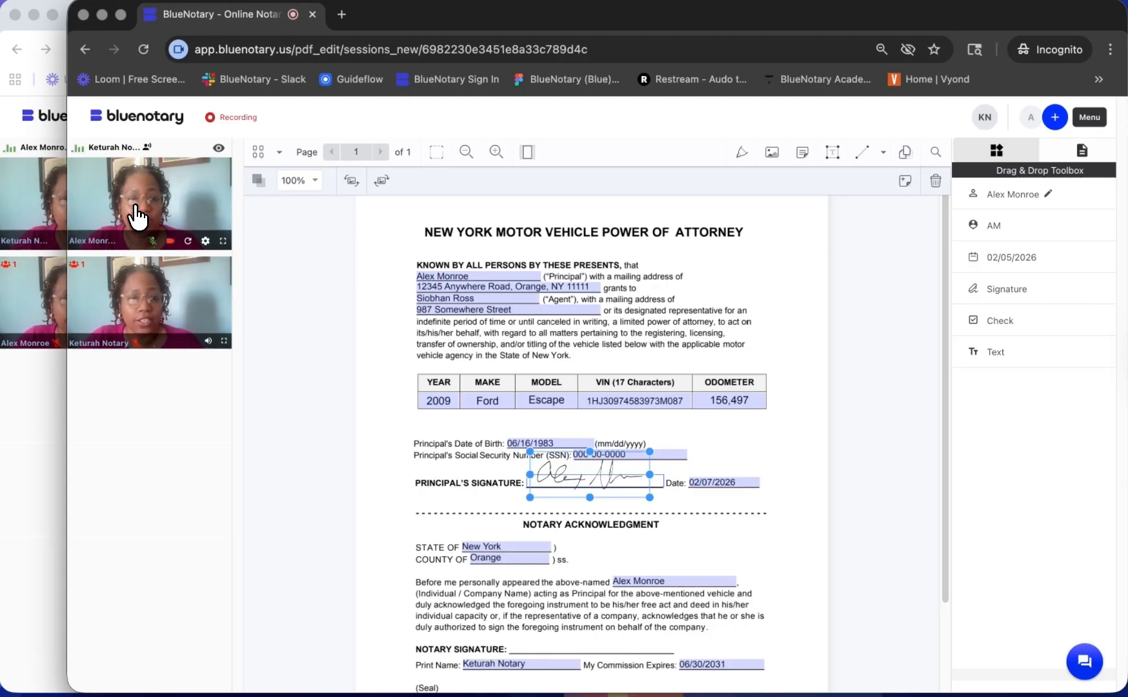
In the notary's session window, place a second signature field above the date line and assign it to the primary signer
click(54, 26)
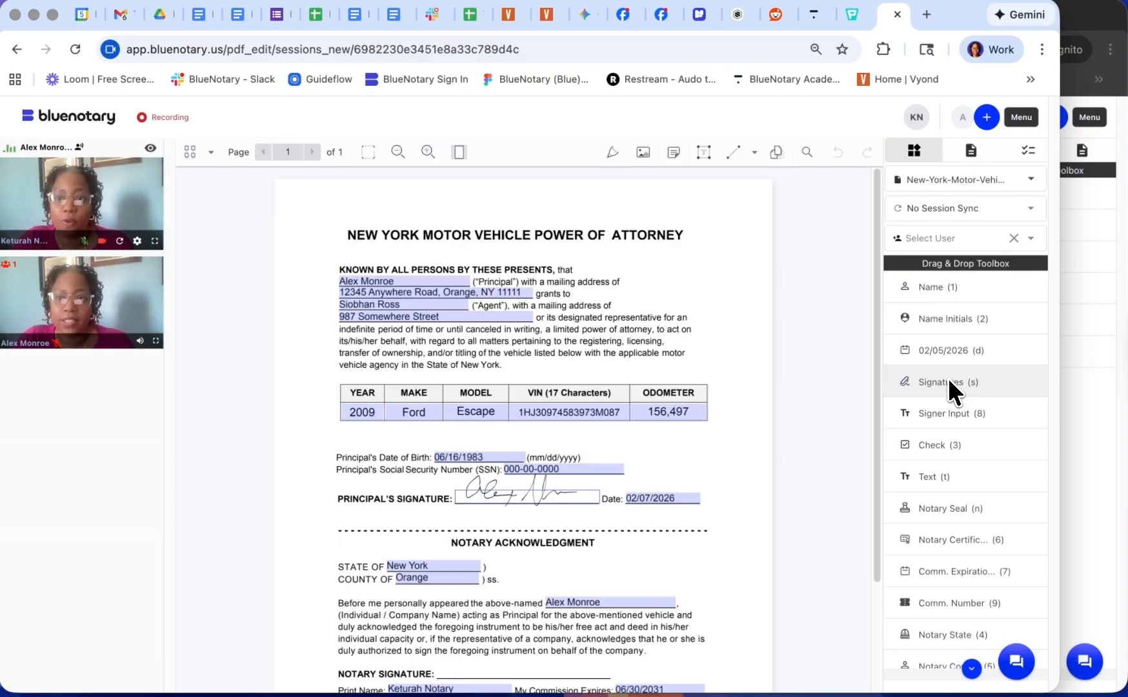
drag(946, 378, 630, 440)
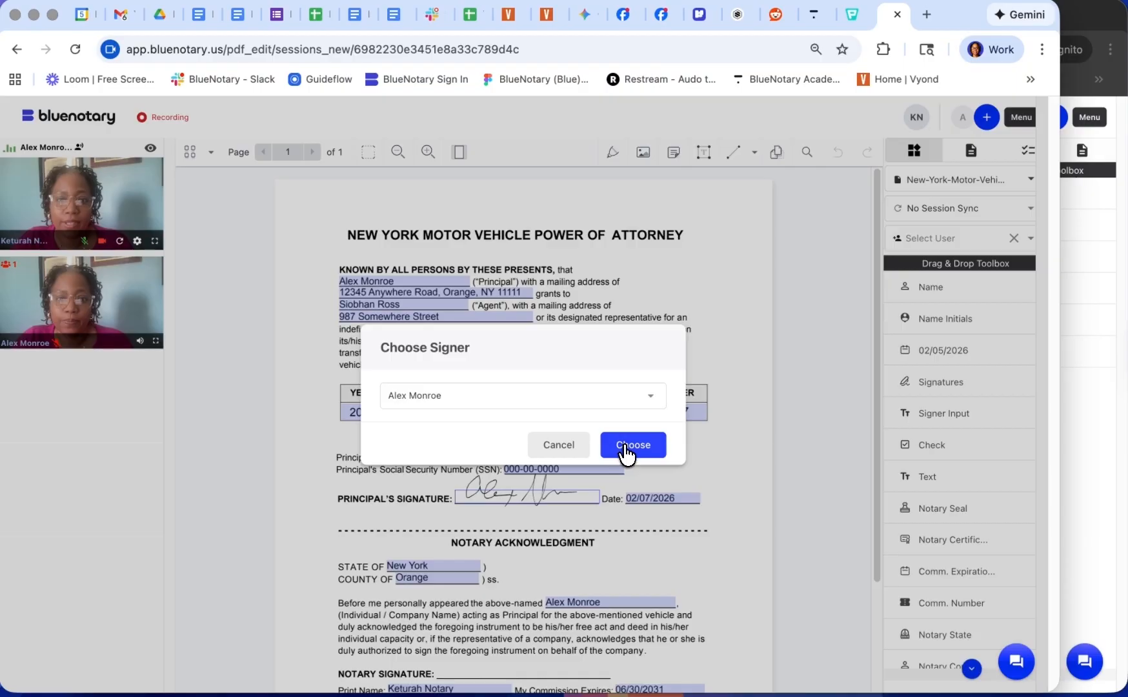
click(625, 449)
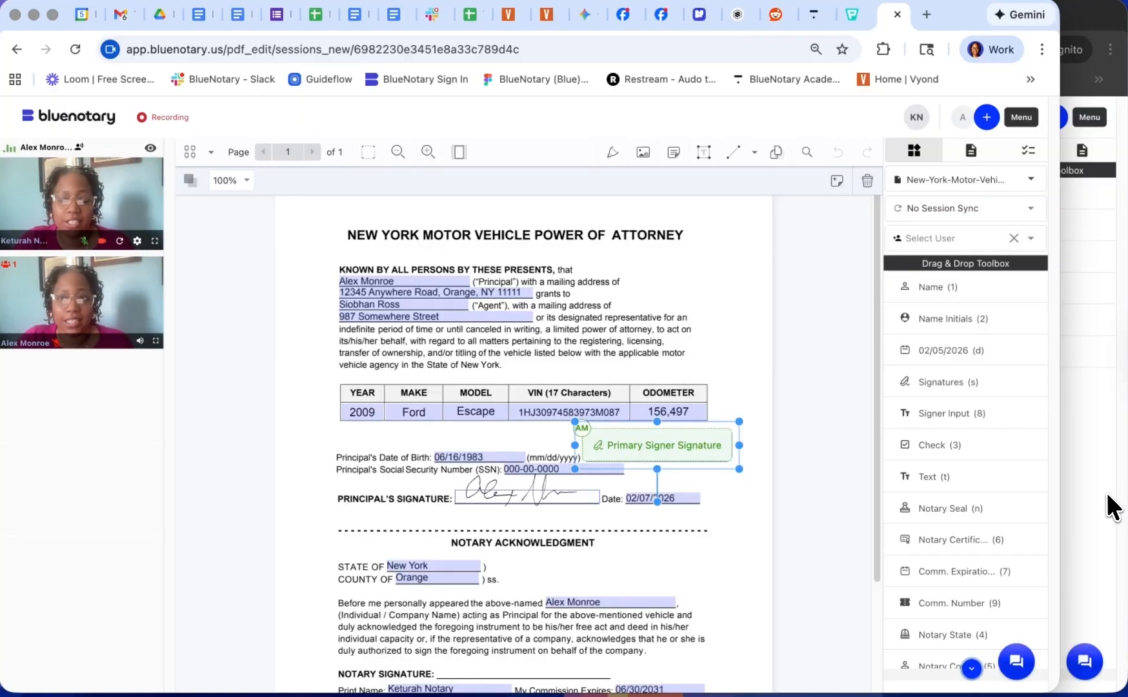
In the signer's session window, sign the added signature field above the date line with the already adopted signature
click(1091, 24)
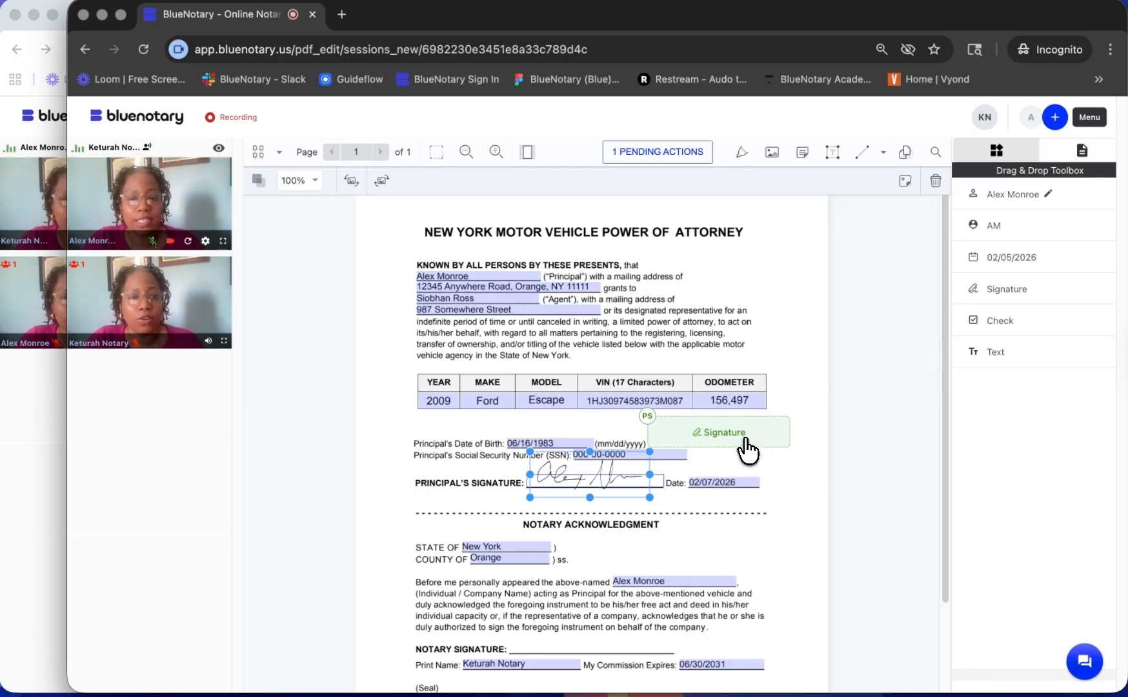
click(743, 437)
click(745, 447)
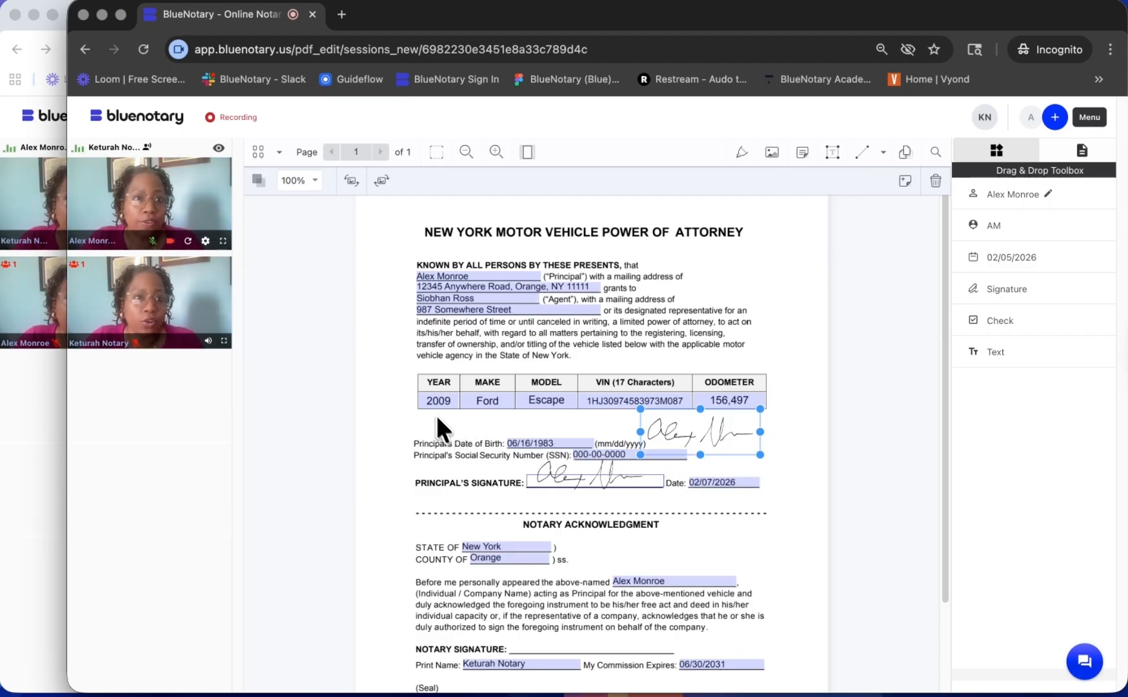
In the notary's session window, delete the extra signature above the date line
click(51, 29)
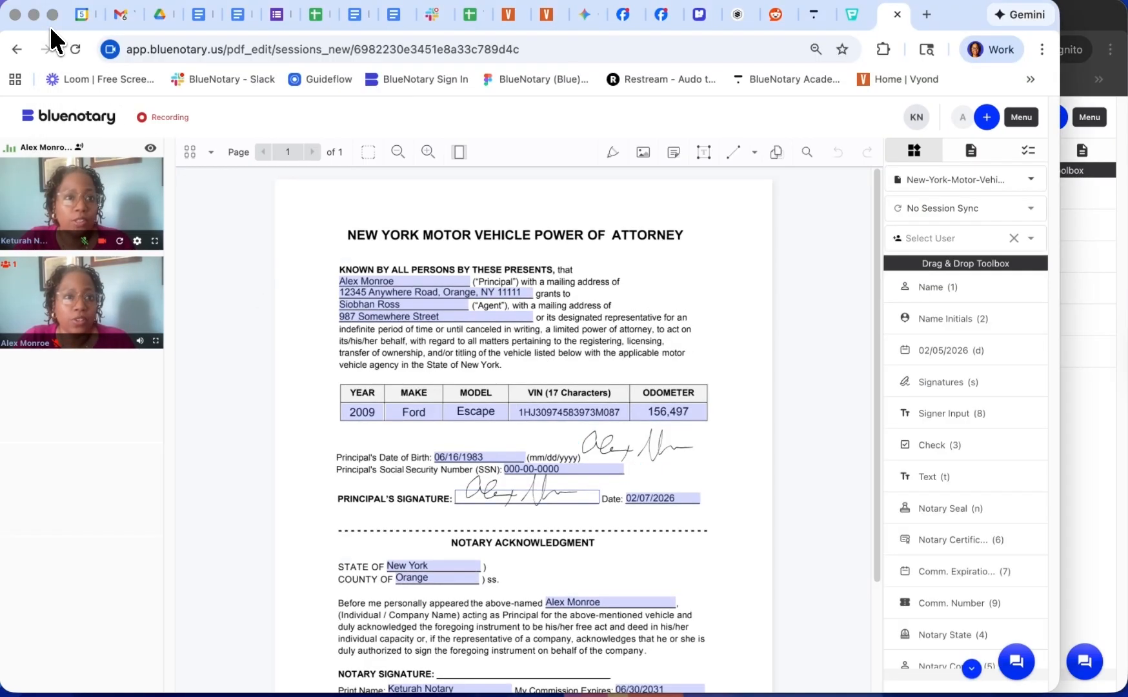
click(657, 453)
key(Delete)
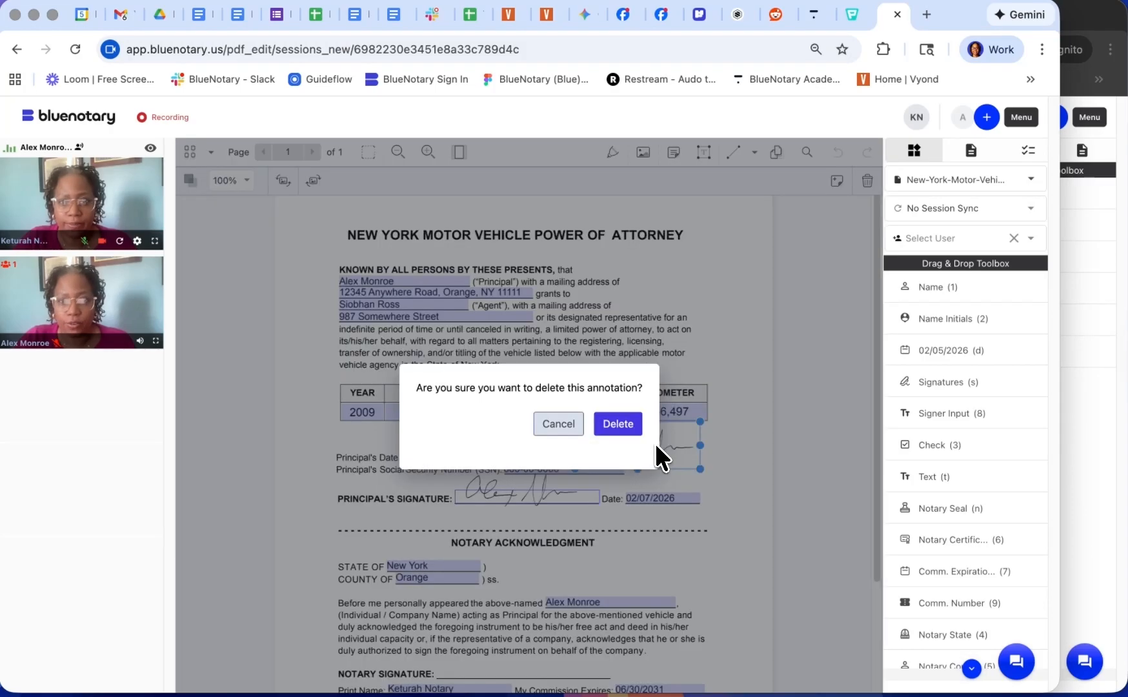
click(613, 430)
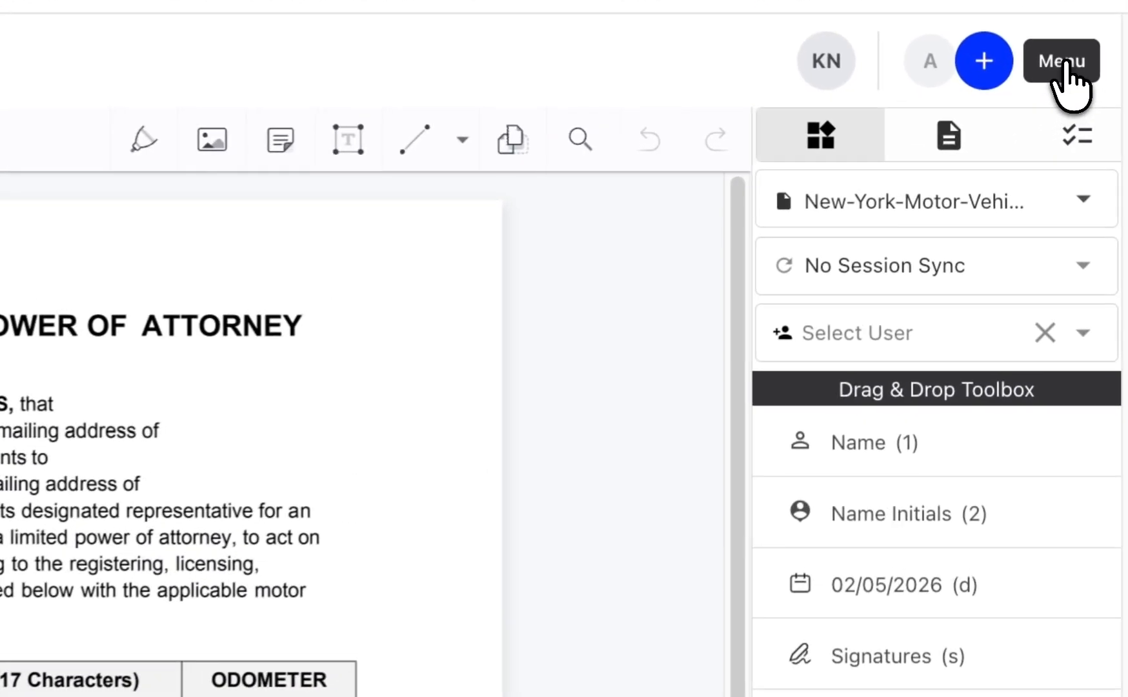
Reset the signature consent for the primary signer only
click(1050, 96)
scroll(919, 549, down, 7)
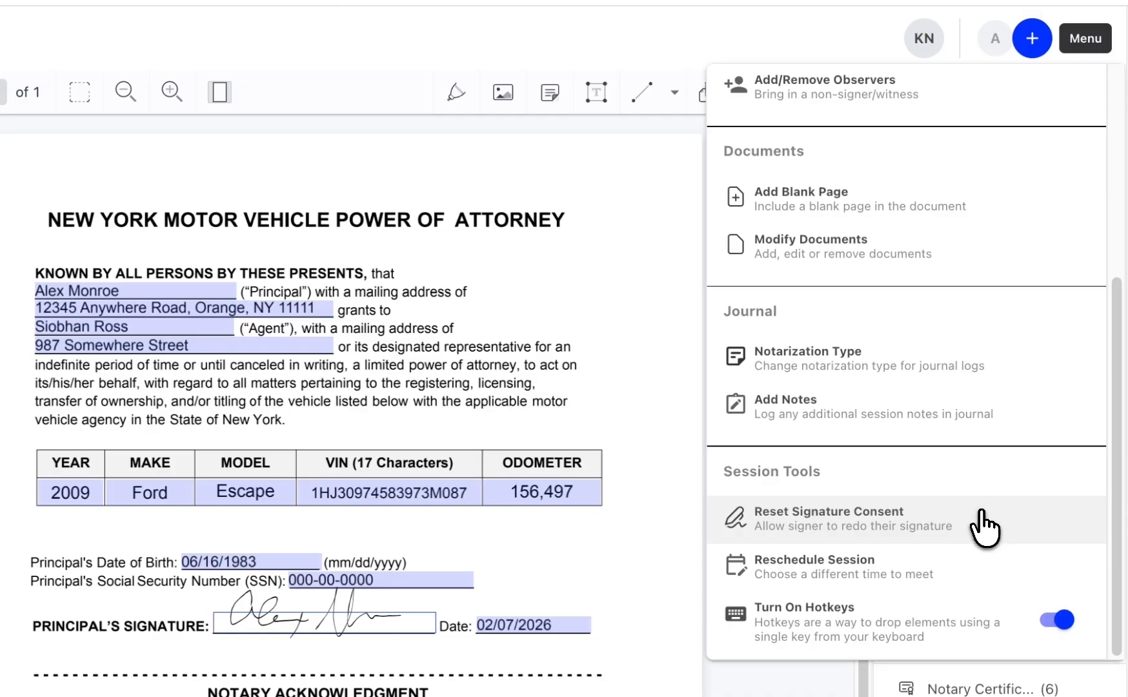
click(982, 517)
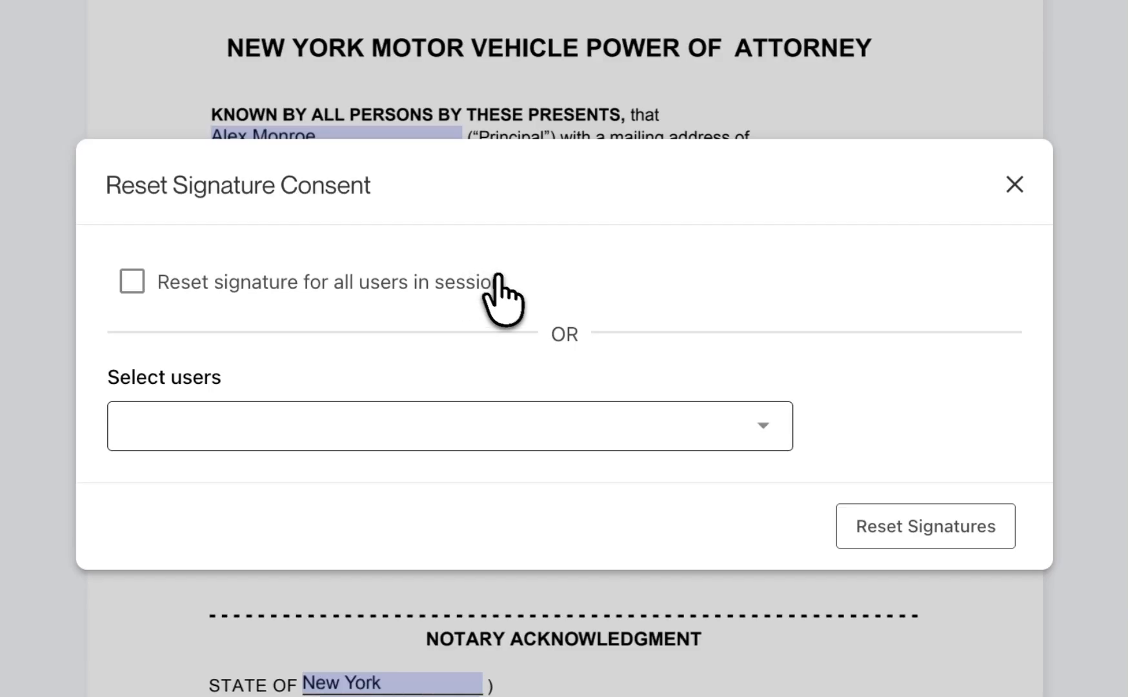
click(537, 420)
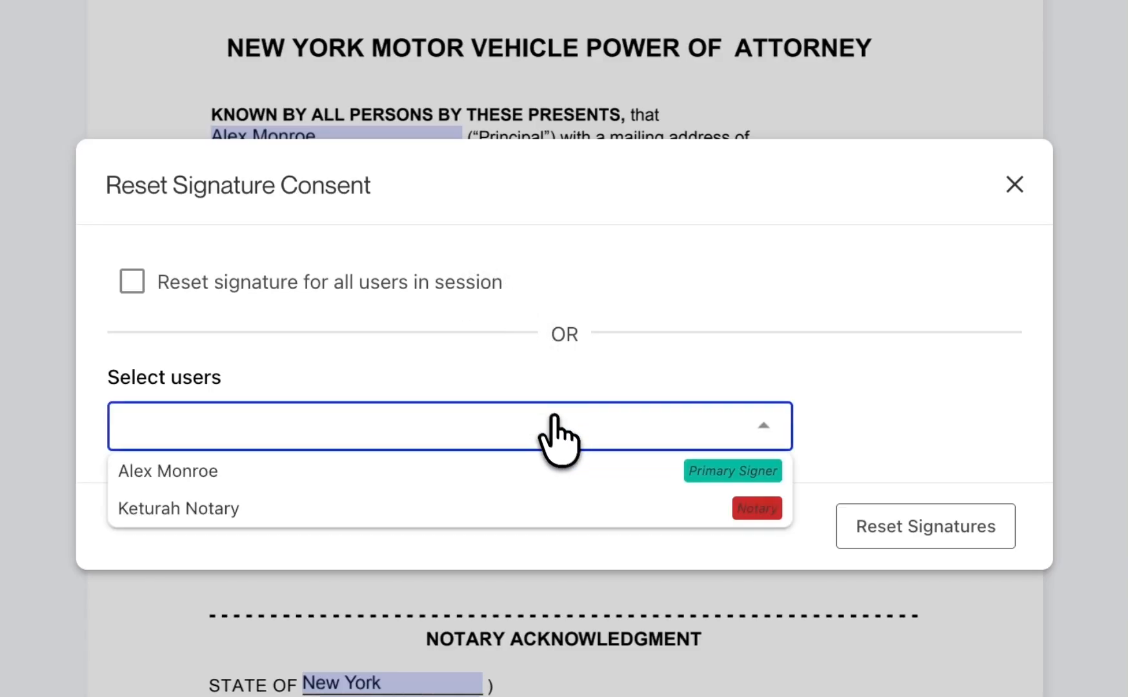
click(537, 465)
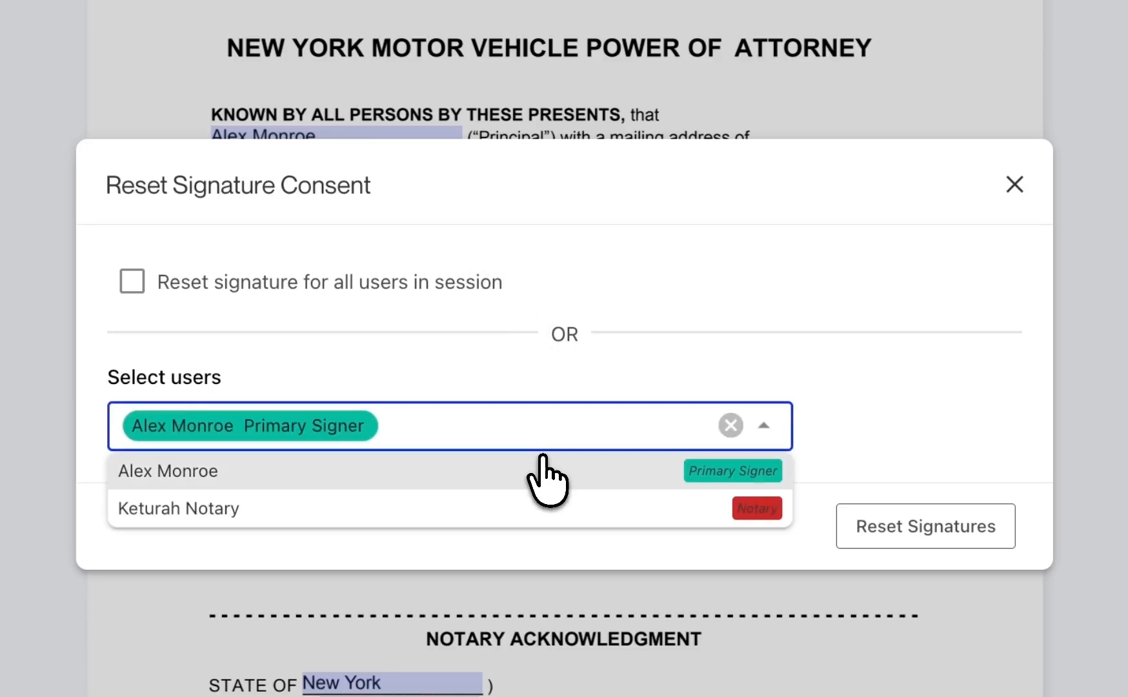
click(893, 525)
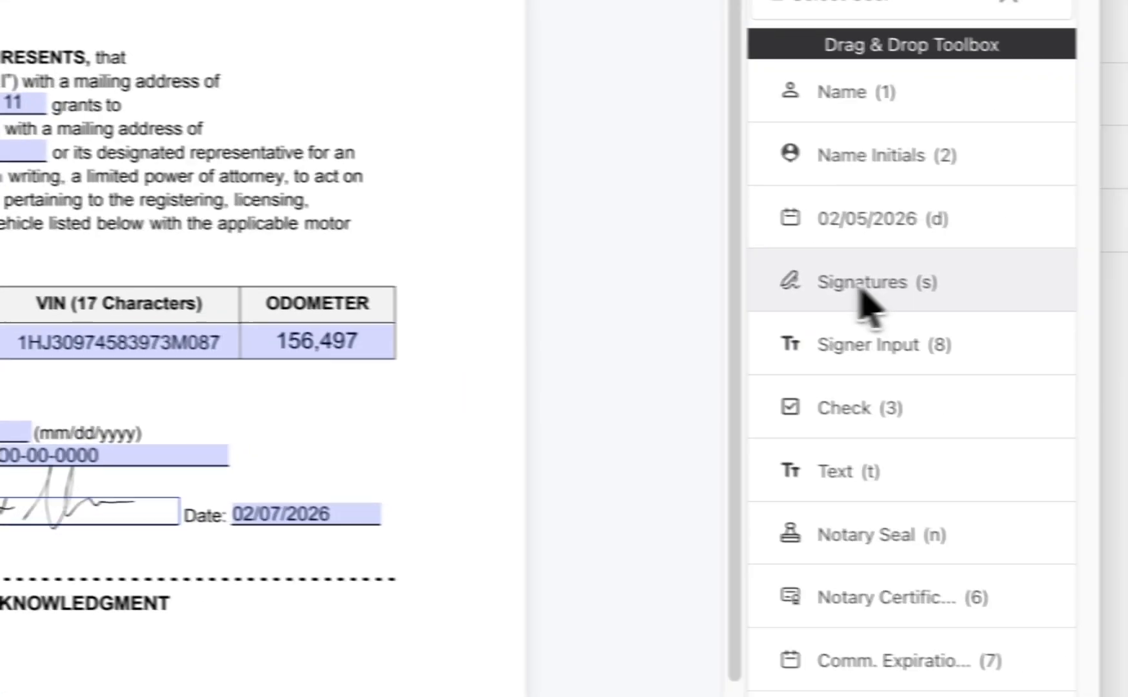
Place a new signature field above the date line and assign it to the primary signer
drag(861, 289, 450, 381)
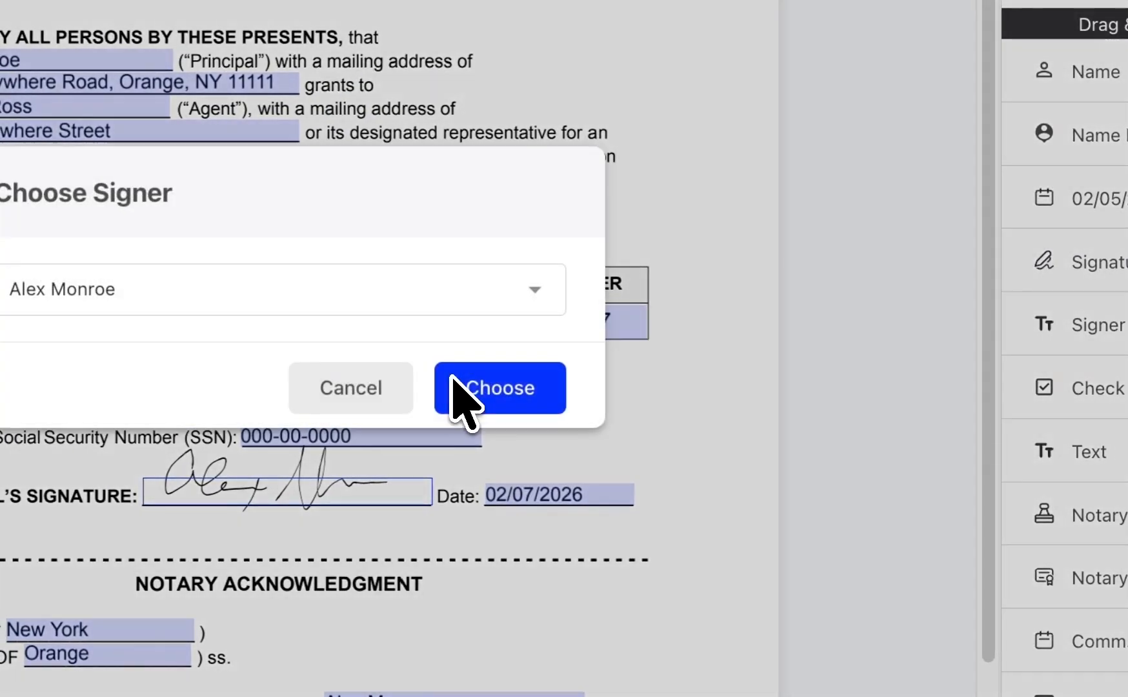
click(505, 390)
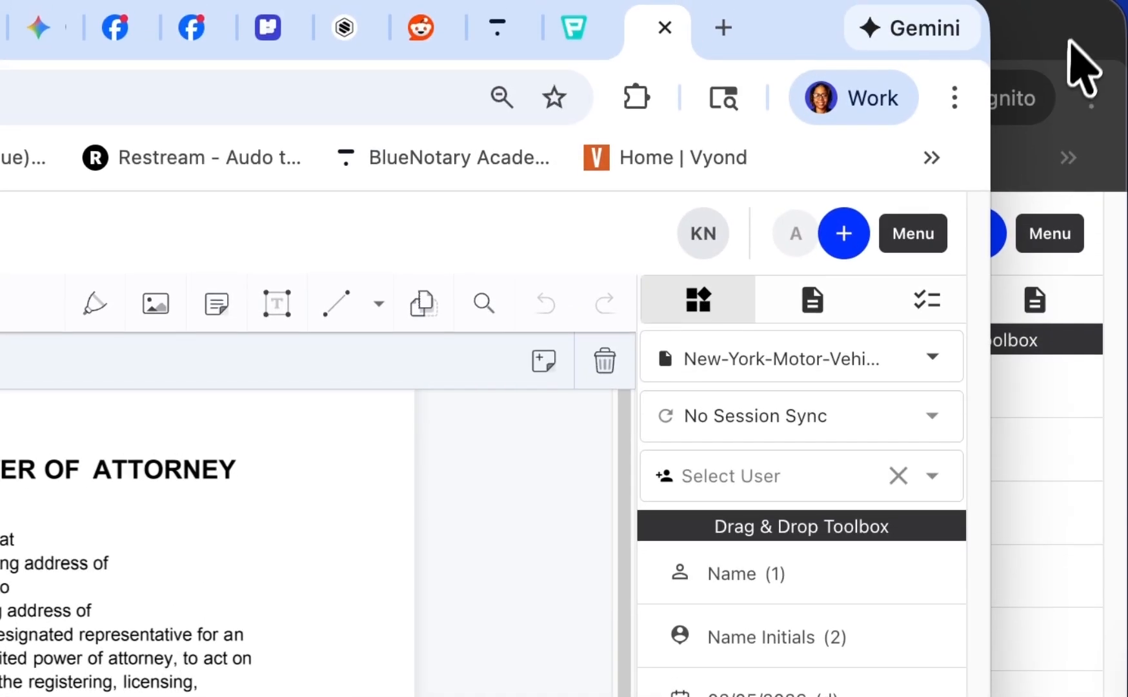
In the signer's session window, open the new signature field and choose a typed signature instead of a saved or drawn one
click(1072, 37)
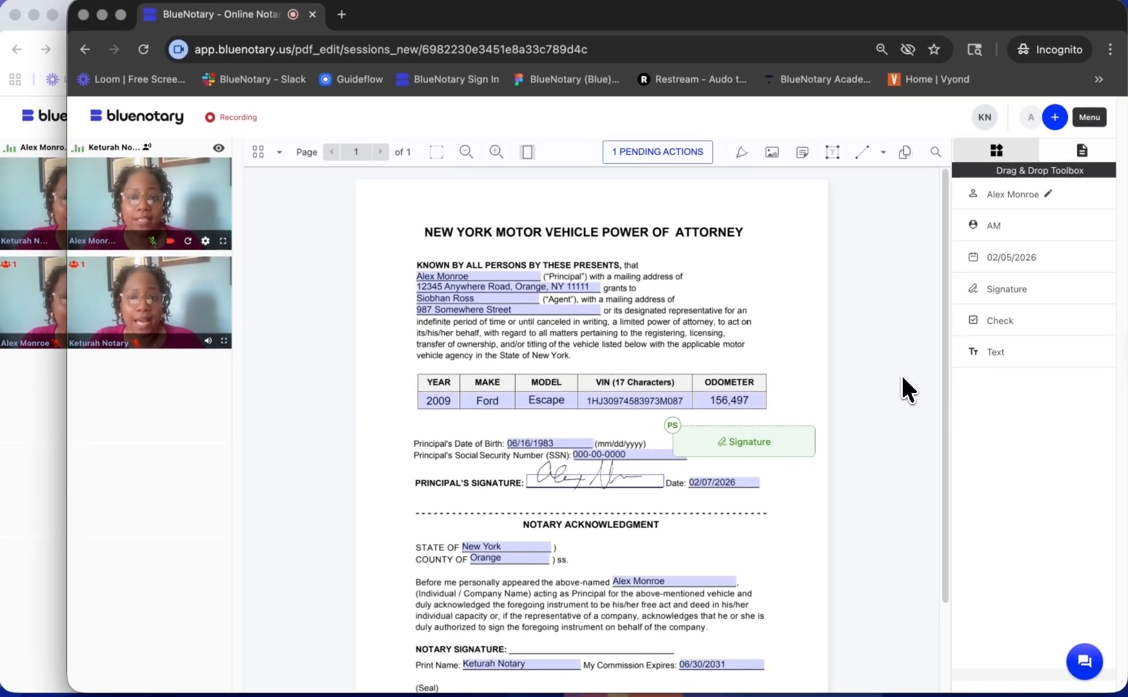
click(771, 444)
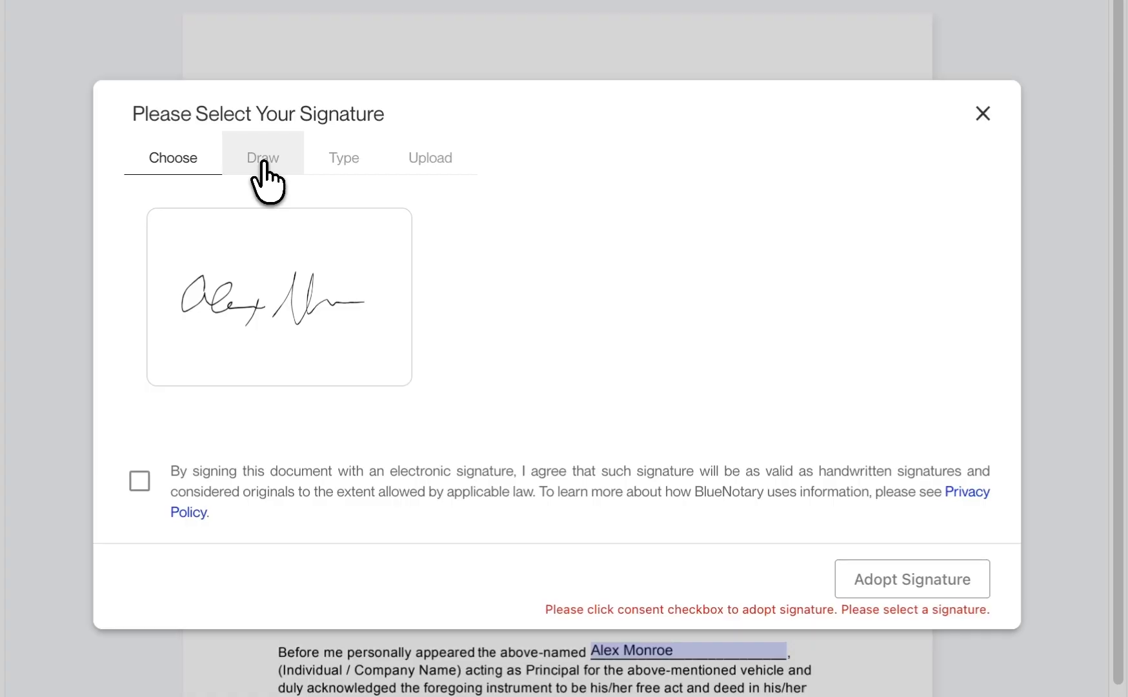
click(263, 163)
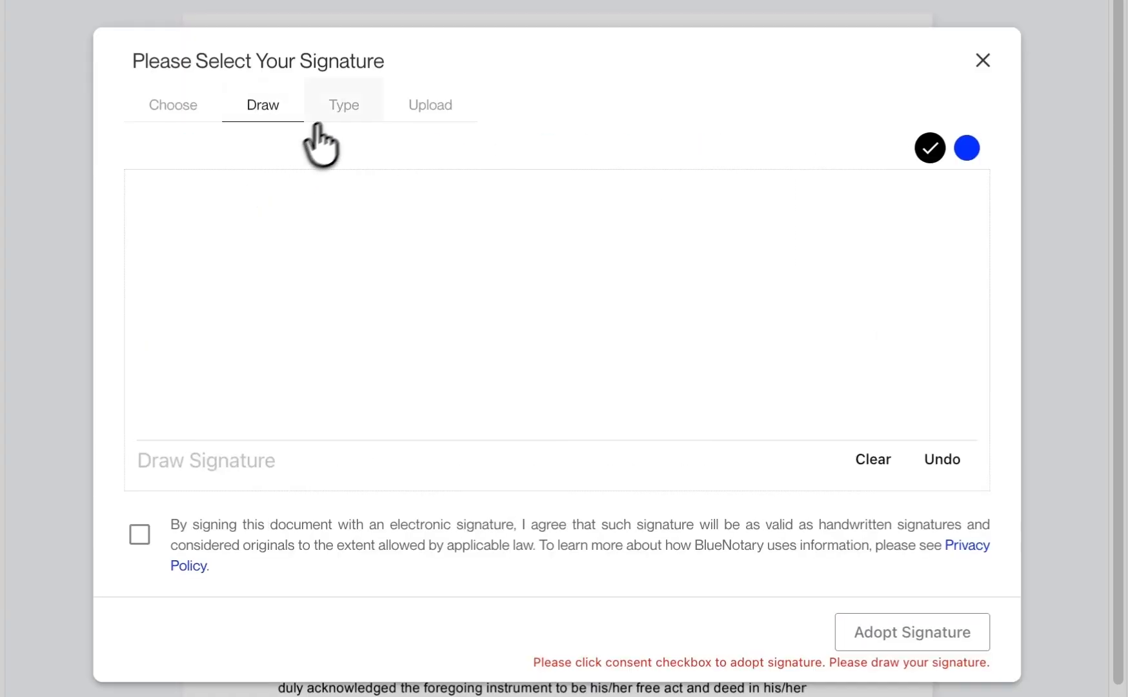
click(341, 110)
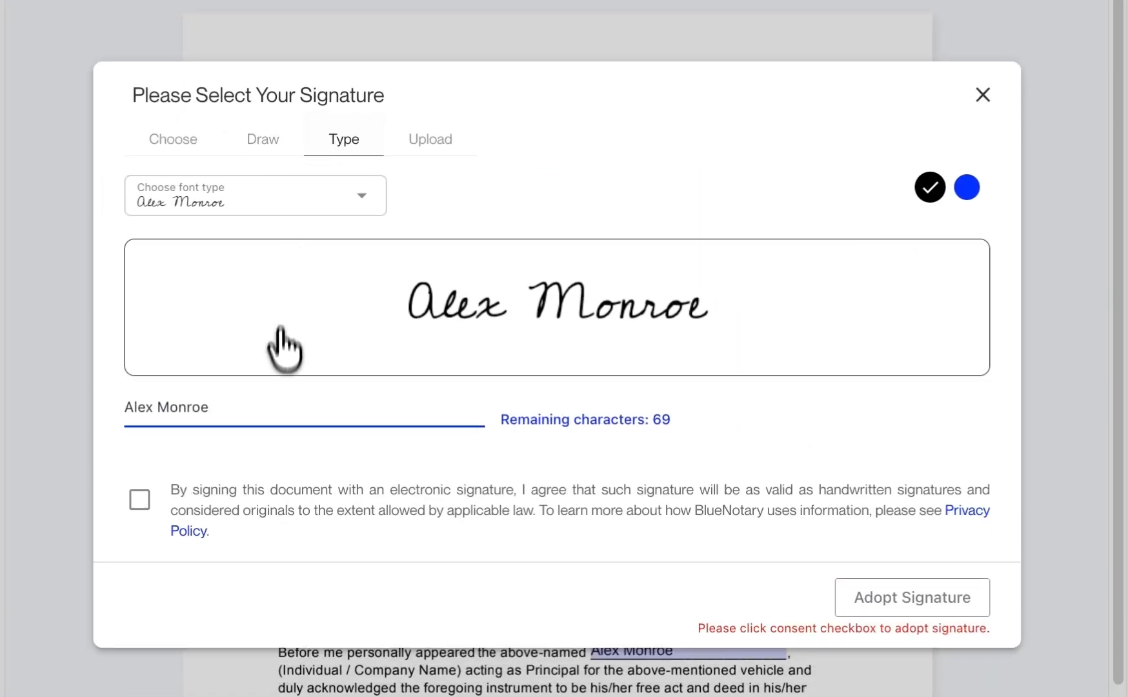